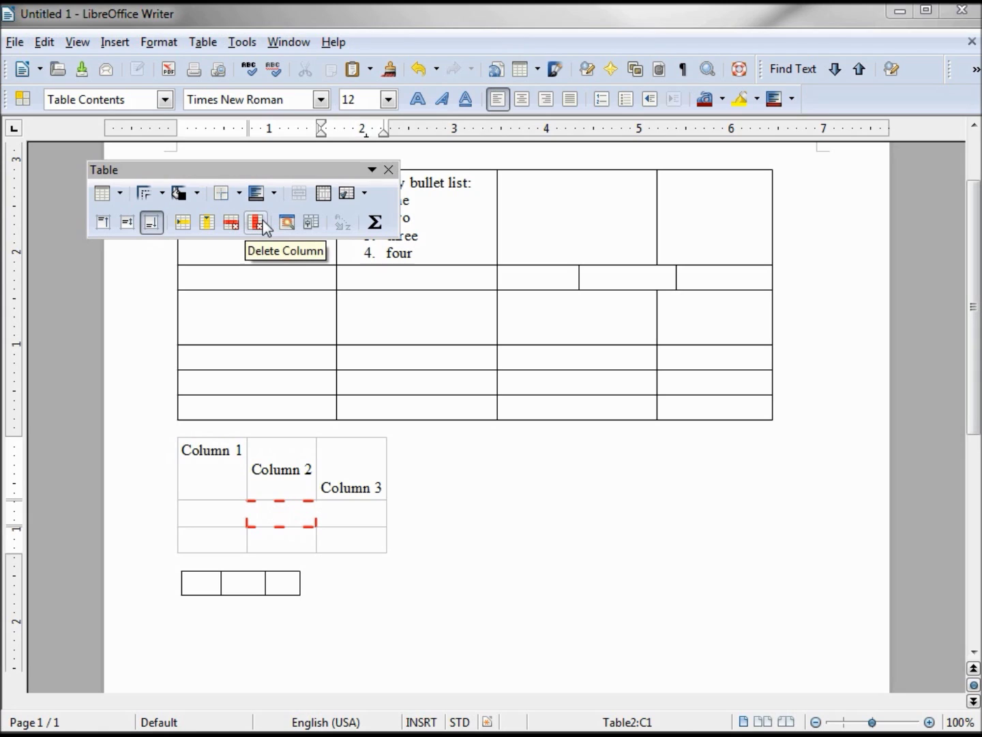
Step: Right-align the small Column 1–3 table on the page through Table Properties
left_click(313, 225)
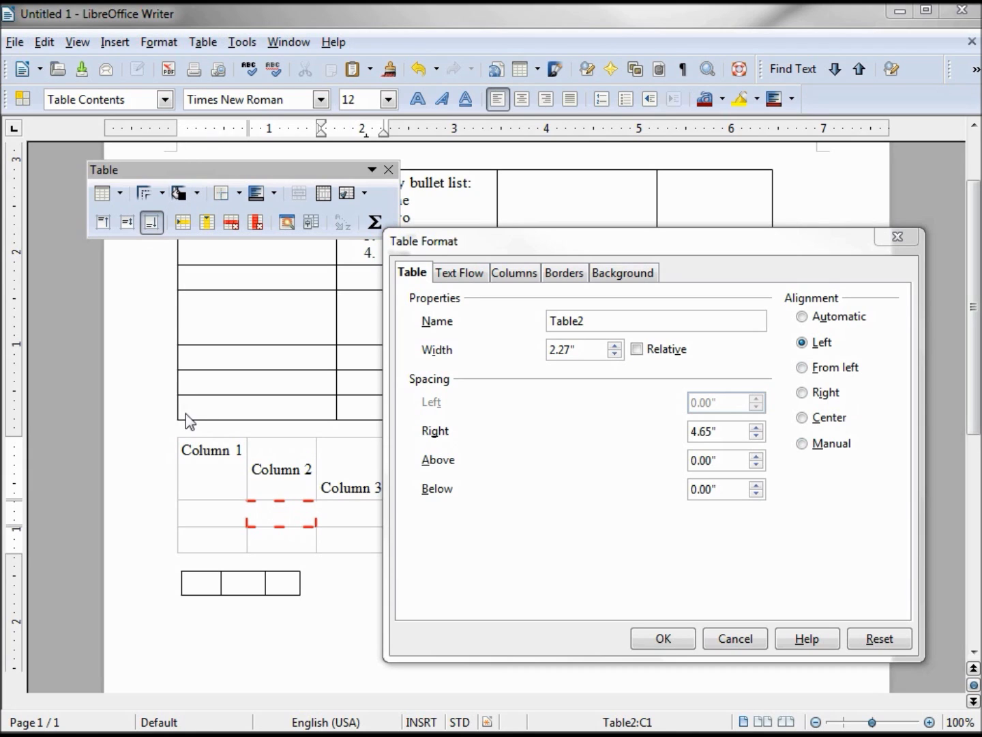
left_click_drag(527, 246, 584, 300)
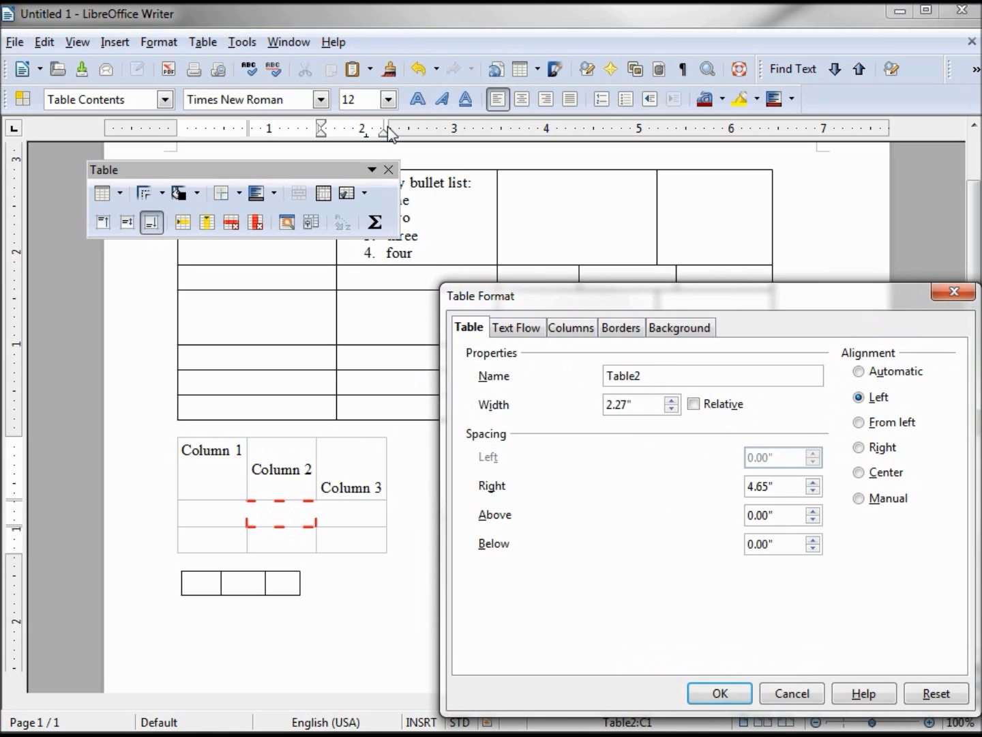
left_click(858, 454)
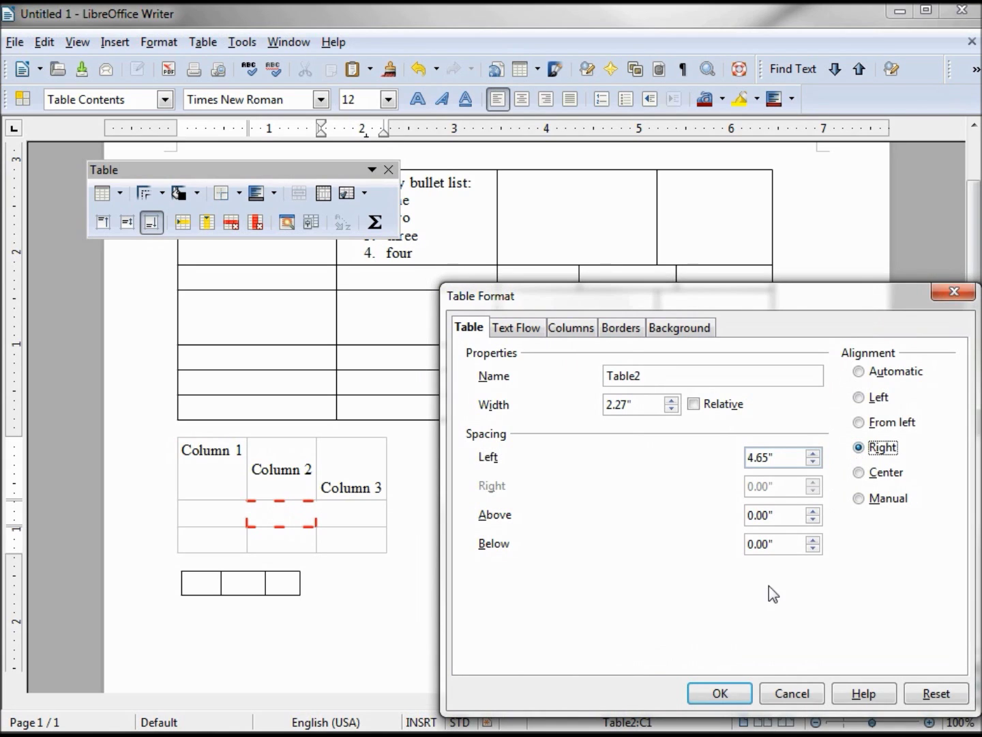
left_click(724, 696)
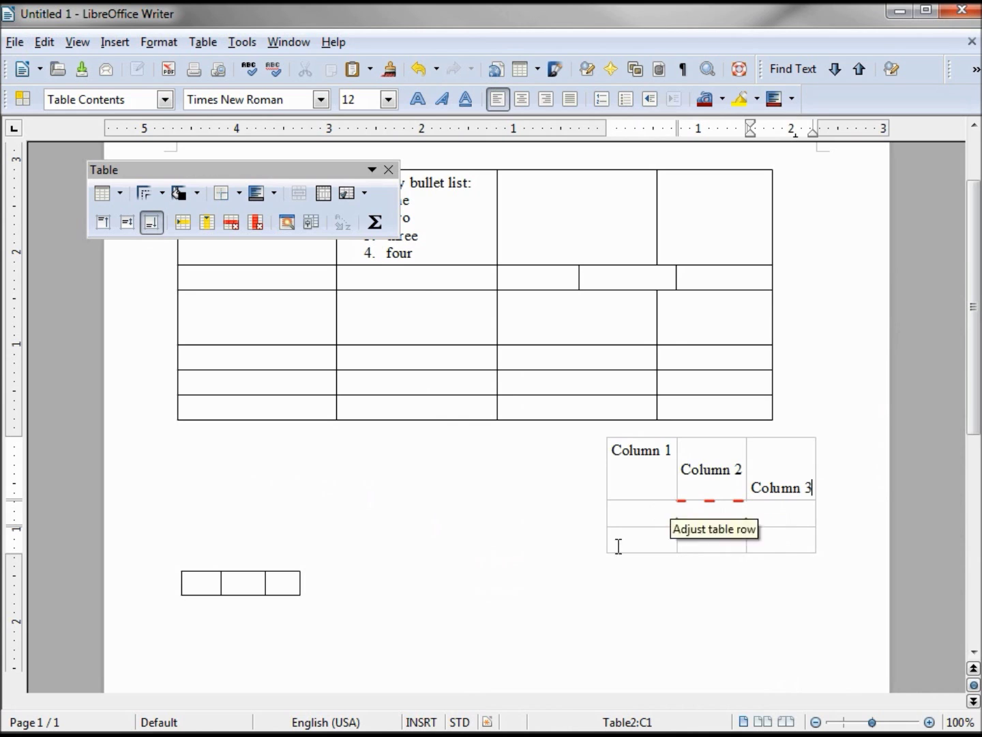
Step: Center the Column 1–3 table on the page
left_click(310, 222)
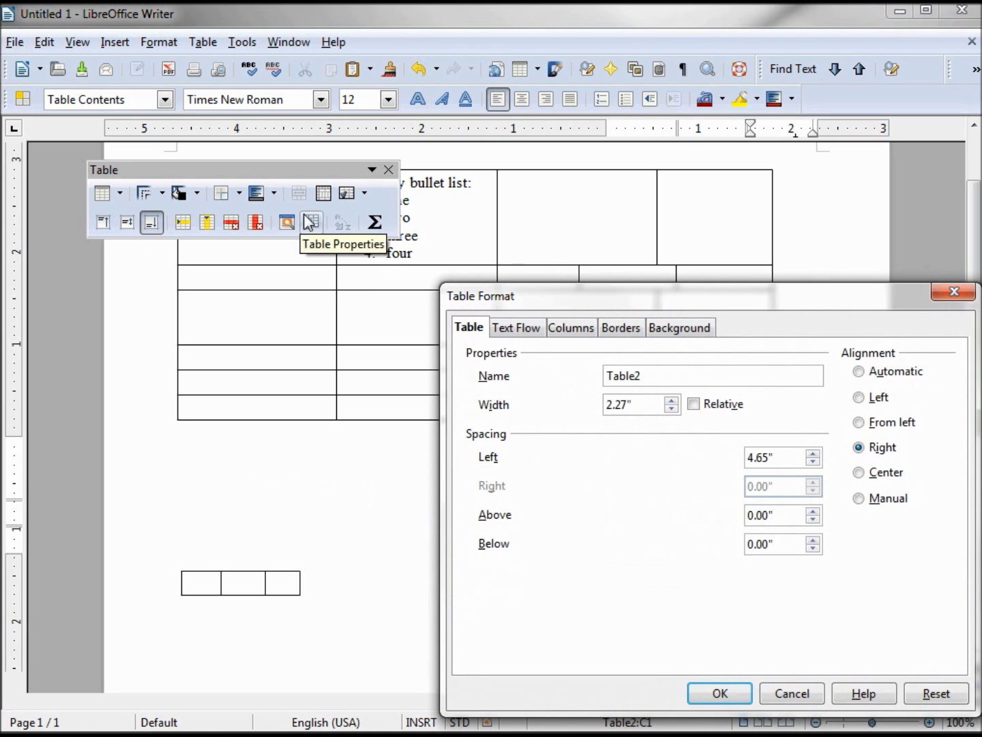
left_click(861, 474)
left_click(727, 693)
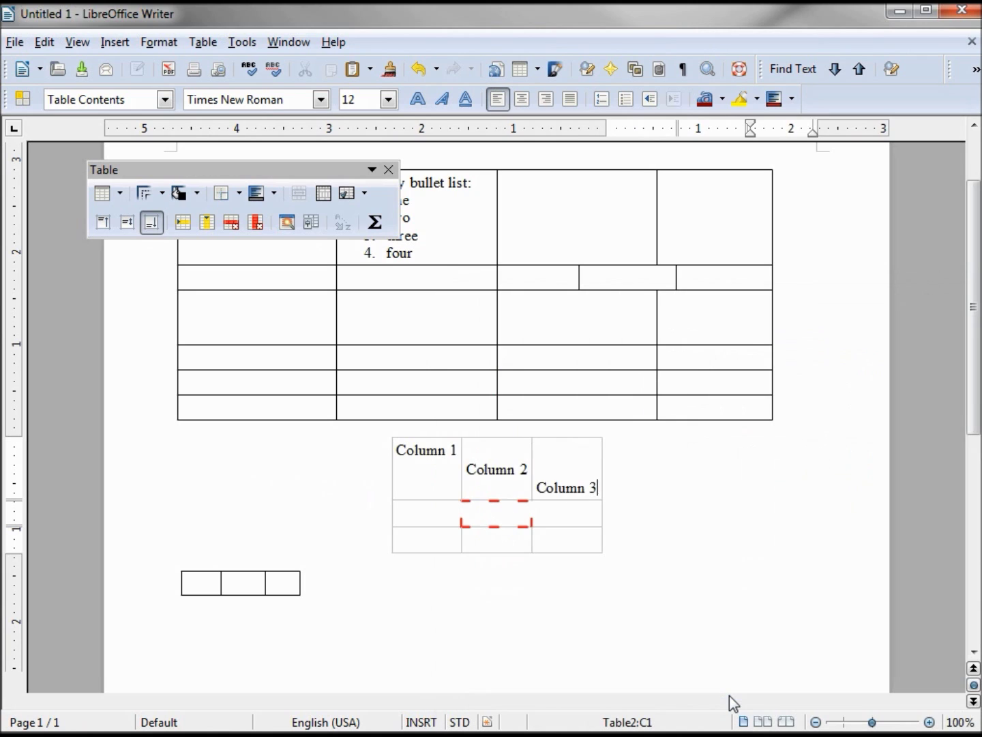
Step: Position the table From left with a left spacing of 0
left_click(310, 224)
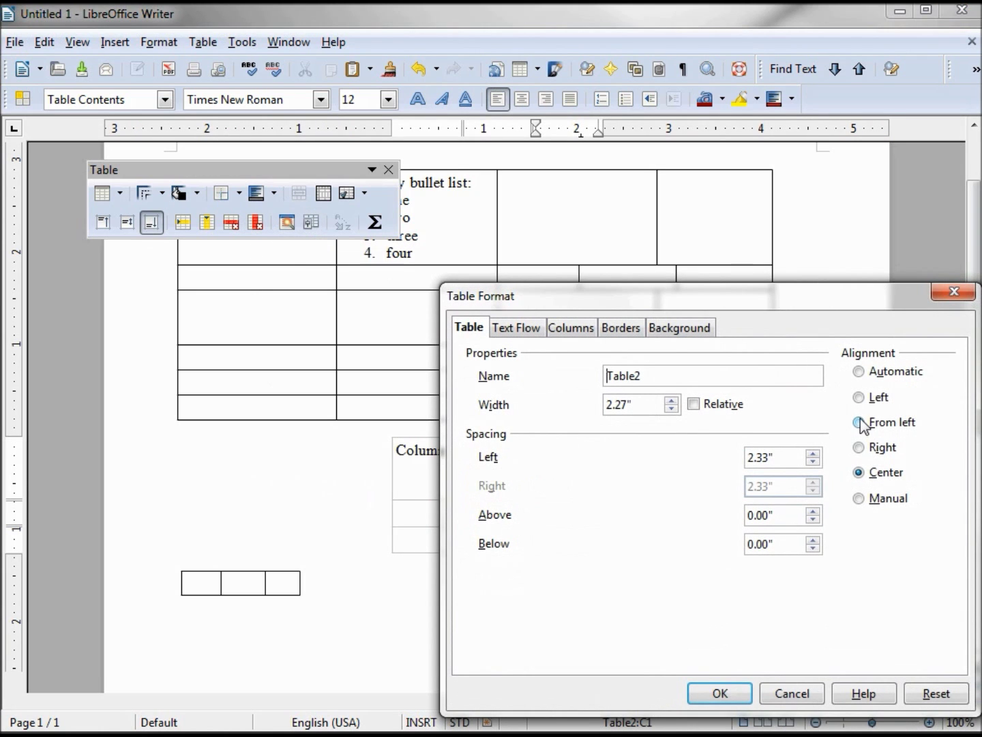
left_click(858, 422)
left_click_drag(787, 452, 747, 455)
type("0")
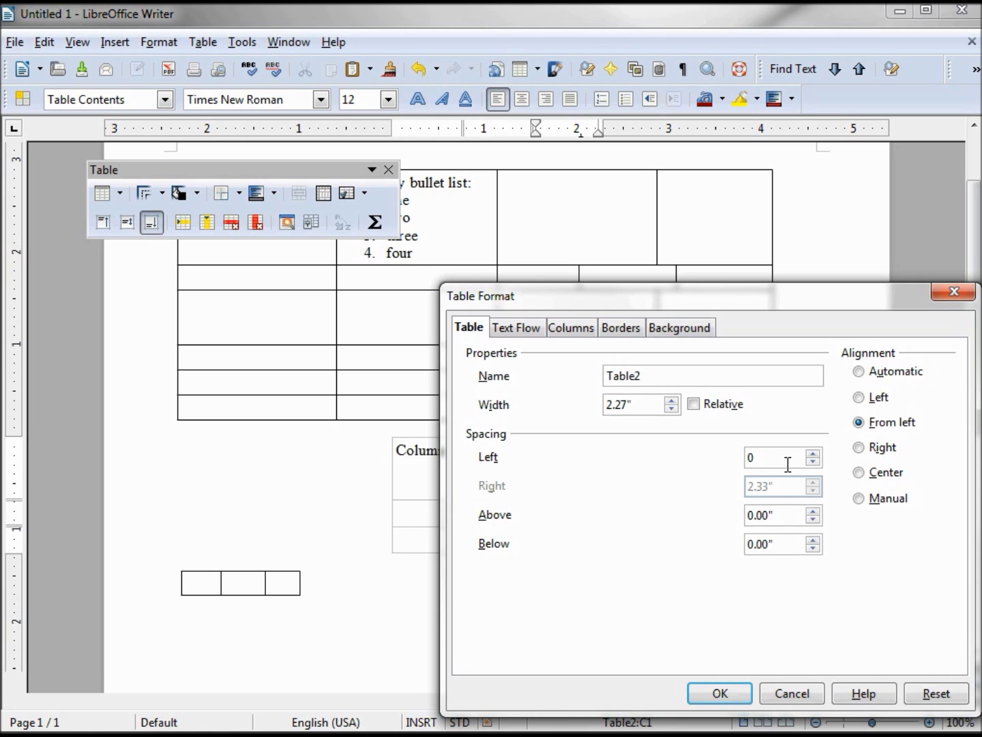
left_click(720, 693)
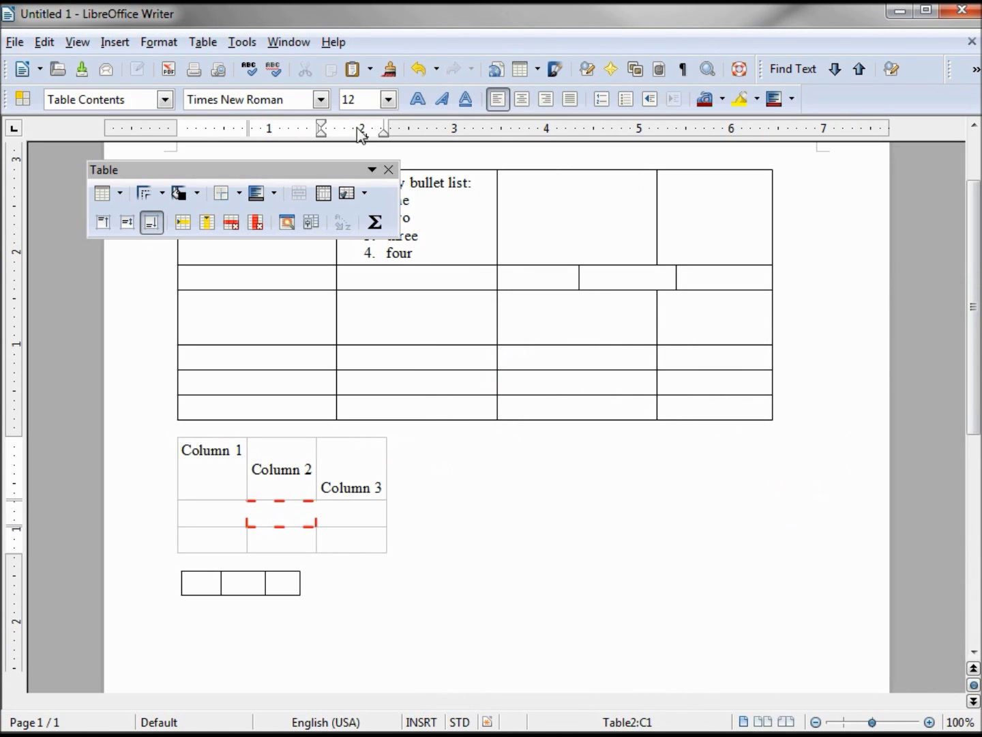
Step: Change the left spacing to .5, then set the table alignment to Left
left_click(310, 223)
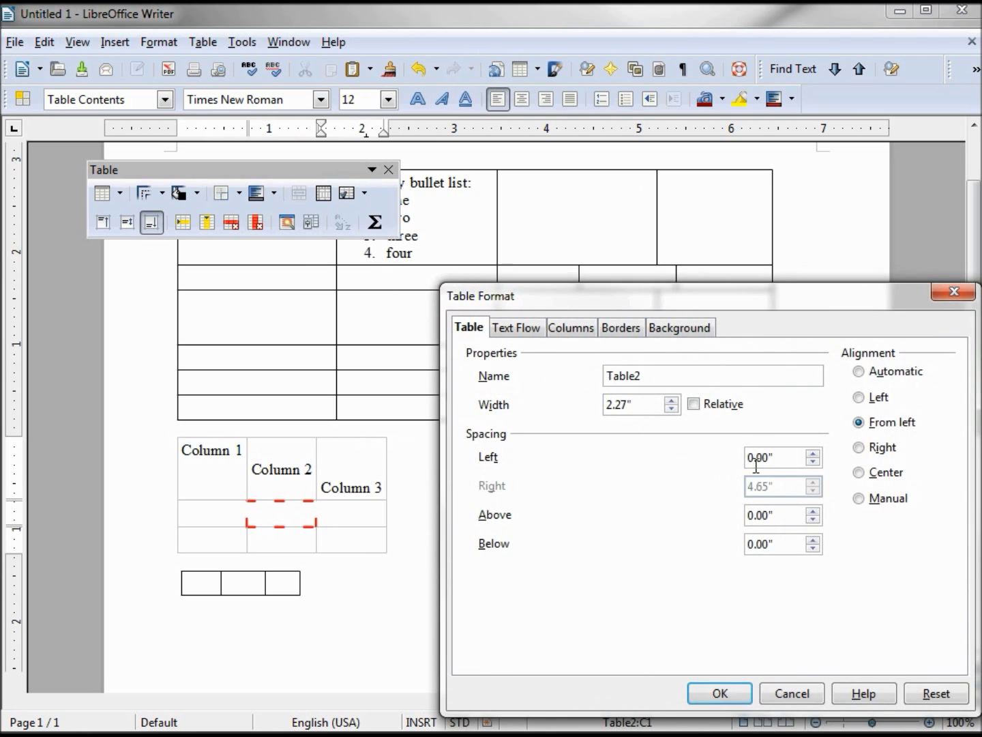
left_click_drag(785, 458, 746, 458)
type(".5")
left_click(722, 694)
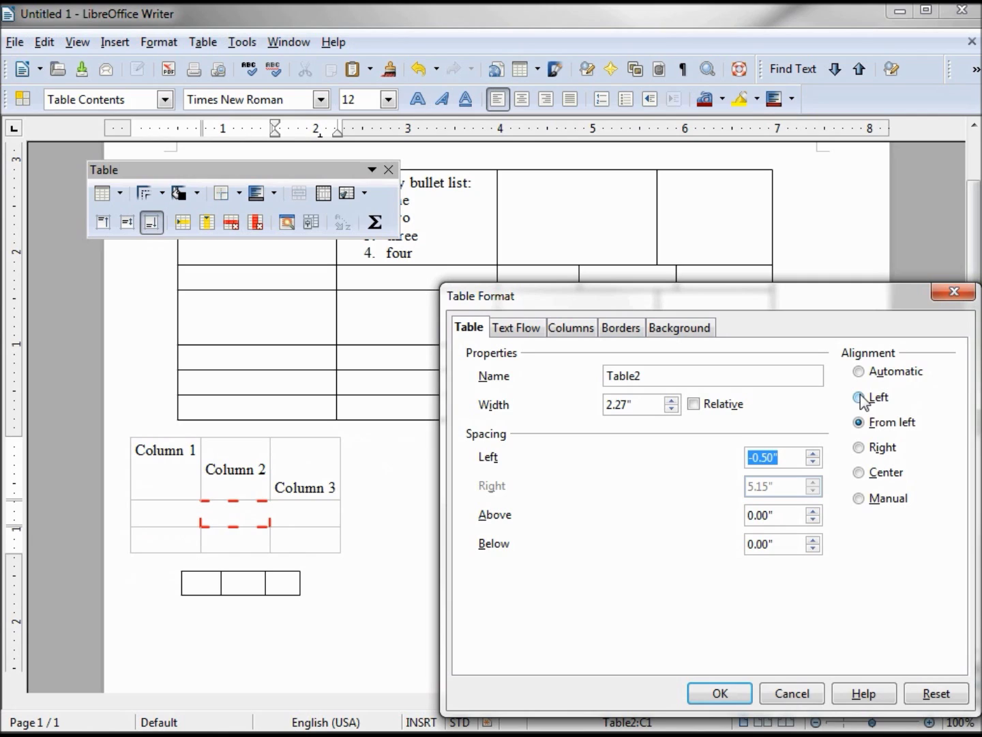
left_click(861, 400)
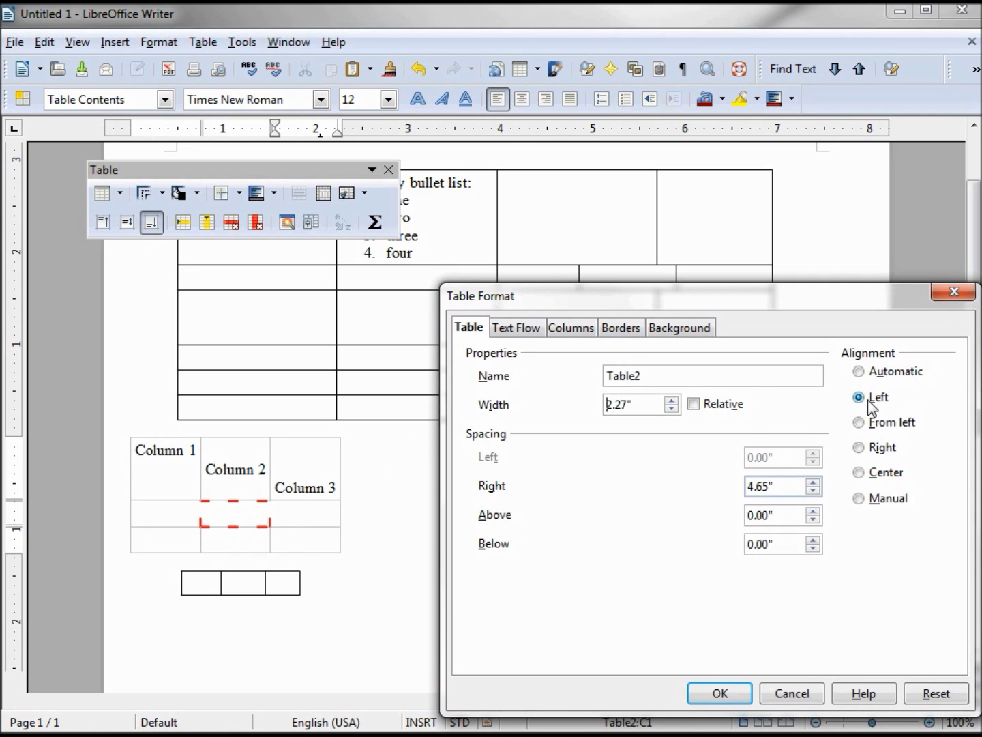
left_click(721, 694)
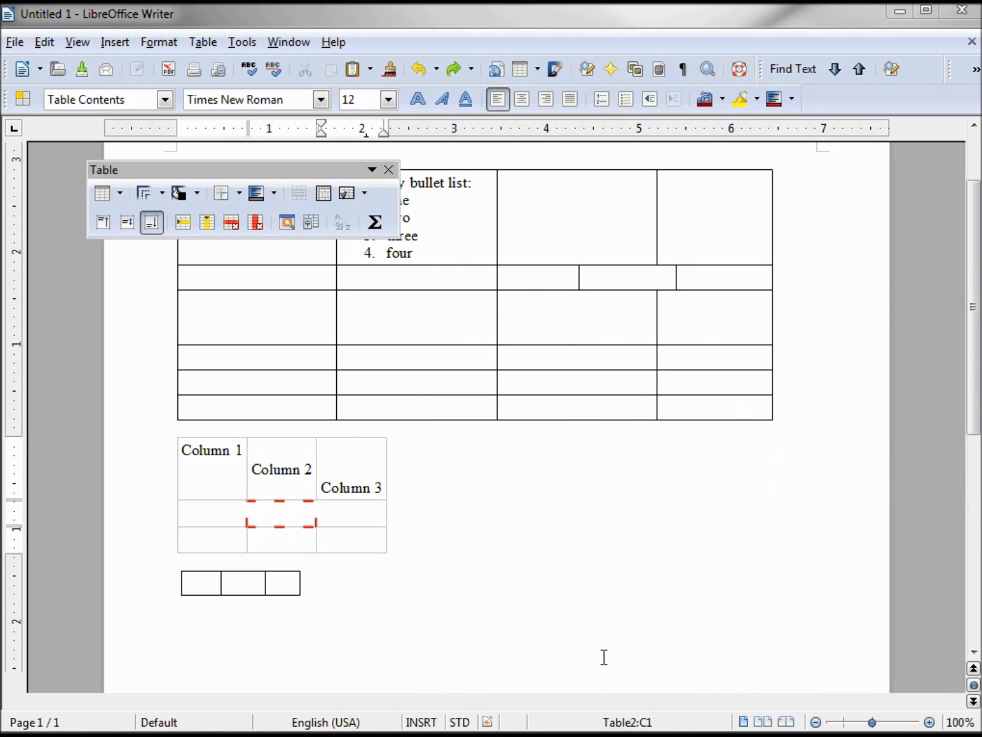
Step: Set the small table's width to 4.00"
left_click(311, 224)
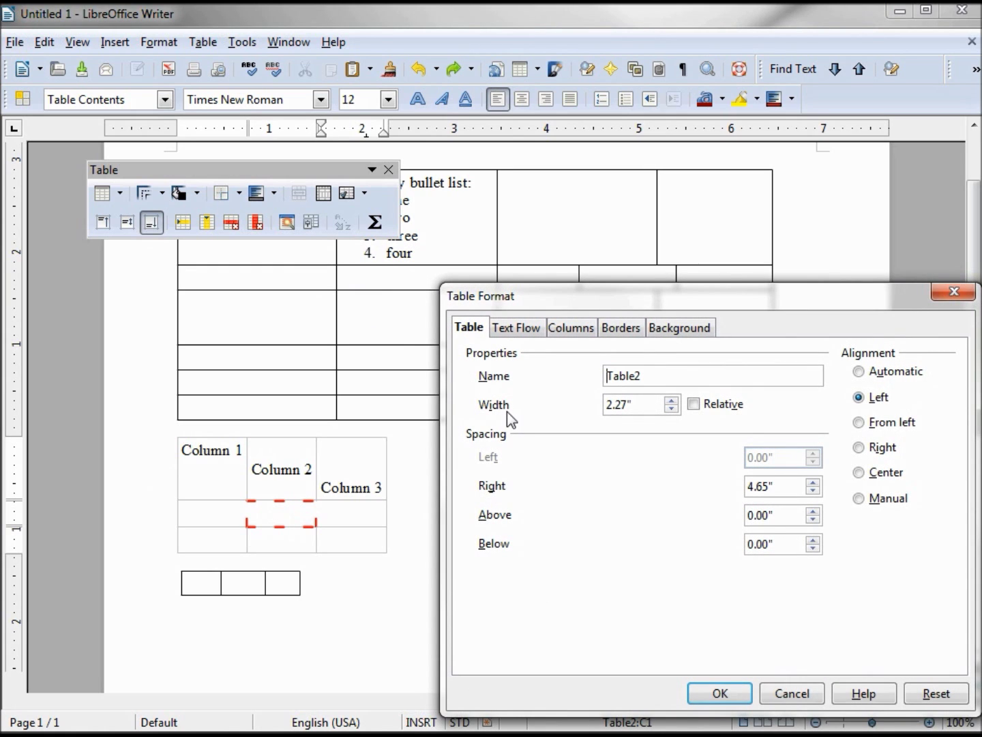
left_click_drag(642, 404, 588, 398)
type("4")
key("Tab")
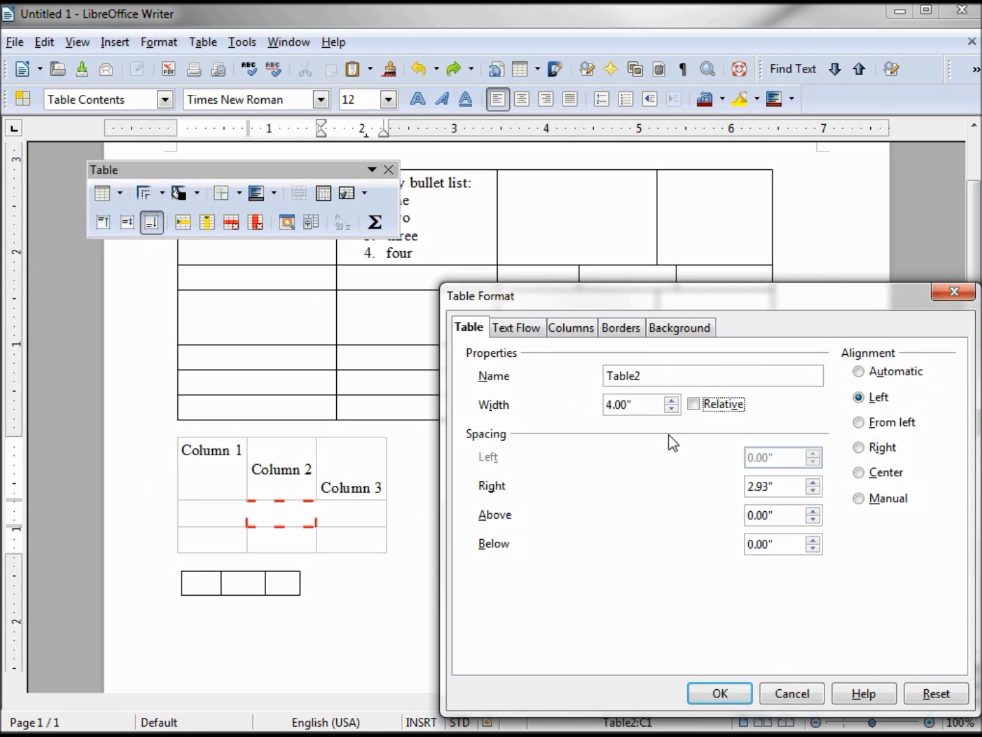
left_click(722, 694)
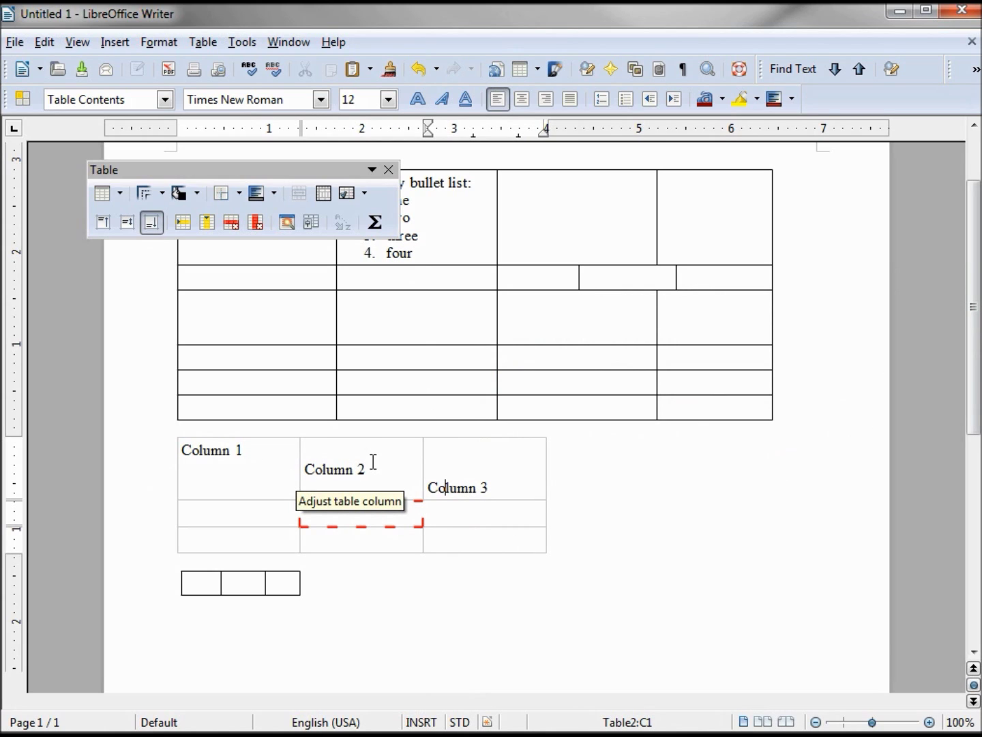
Step: Switch the table width to Relative and set it to 25%
left_click(513, 482)
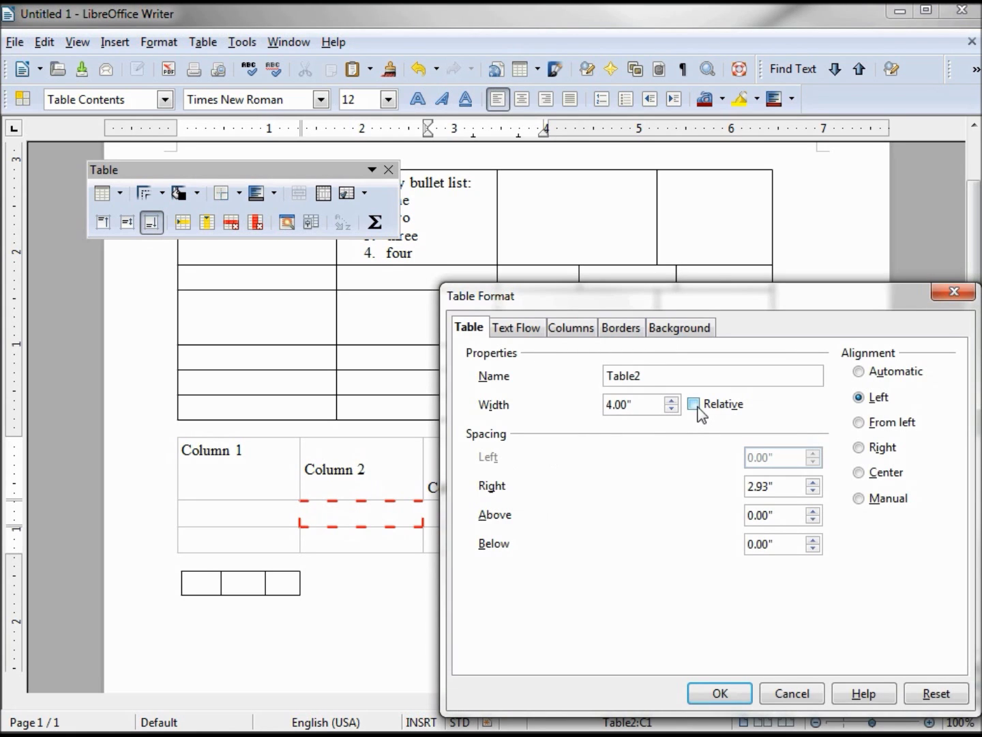
left_click(694, 404)
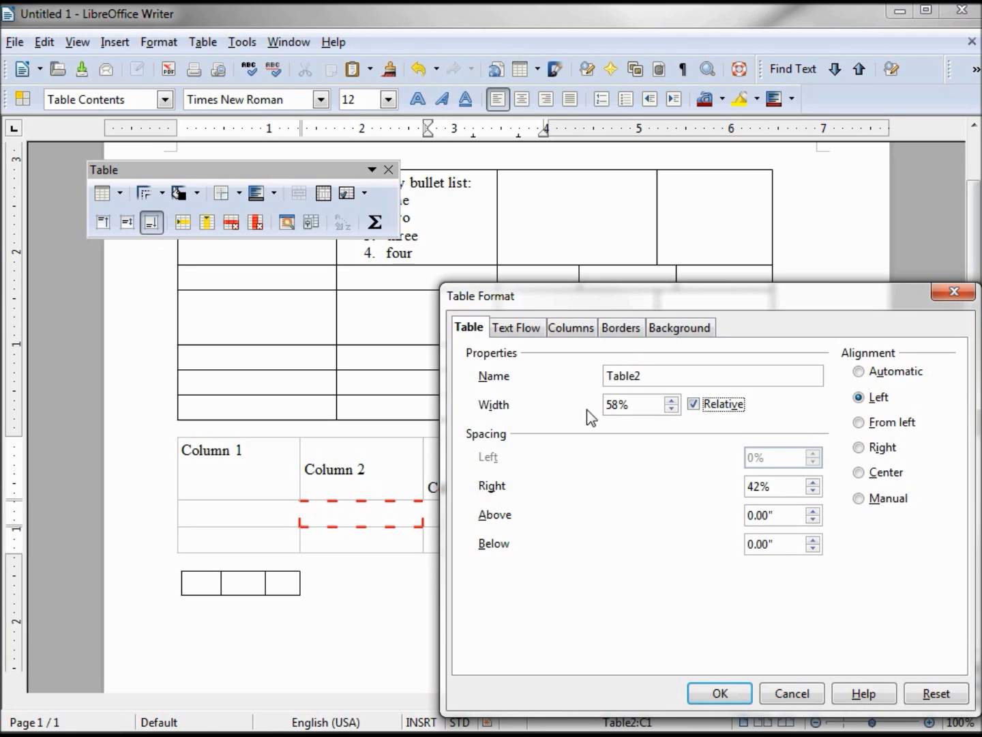
left_click_drag(646, 399, 596, 404)
type("25")
key("Tab")
left_click(739, 693)
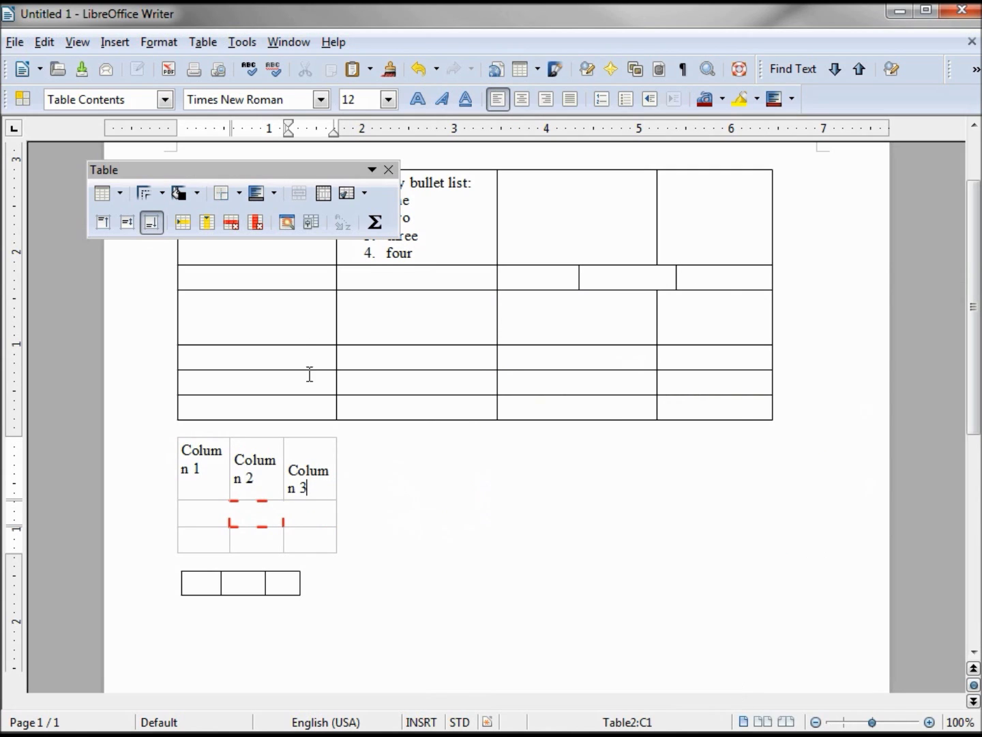
left_click(310, 222)
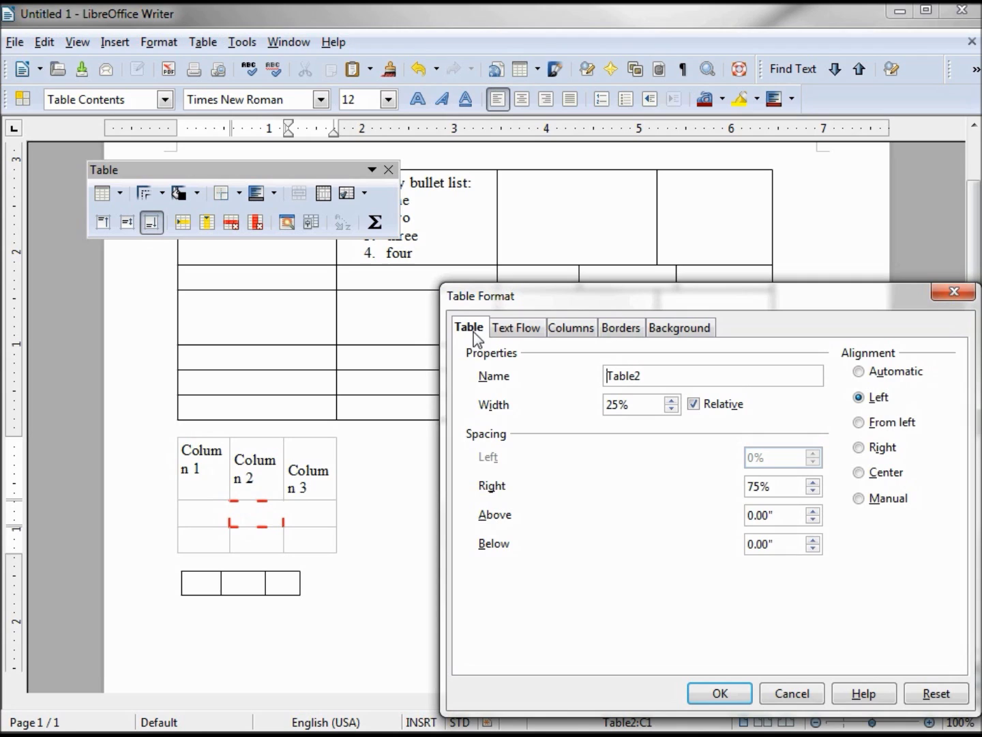
Step: Review the Text Flow, Columns (equal 34% widths), Borders and Background pages of Table Format
left_click(524, 329)
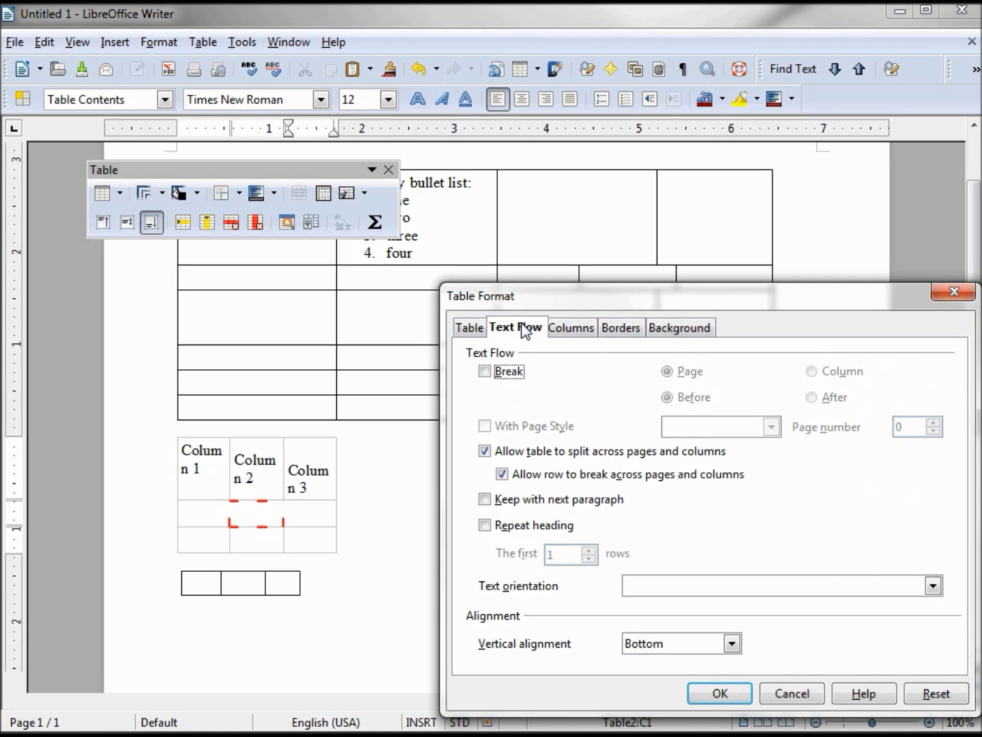
left_click(572, 326)
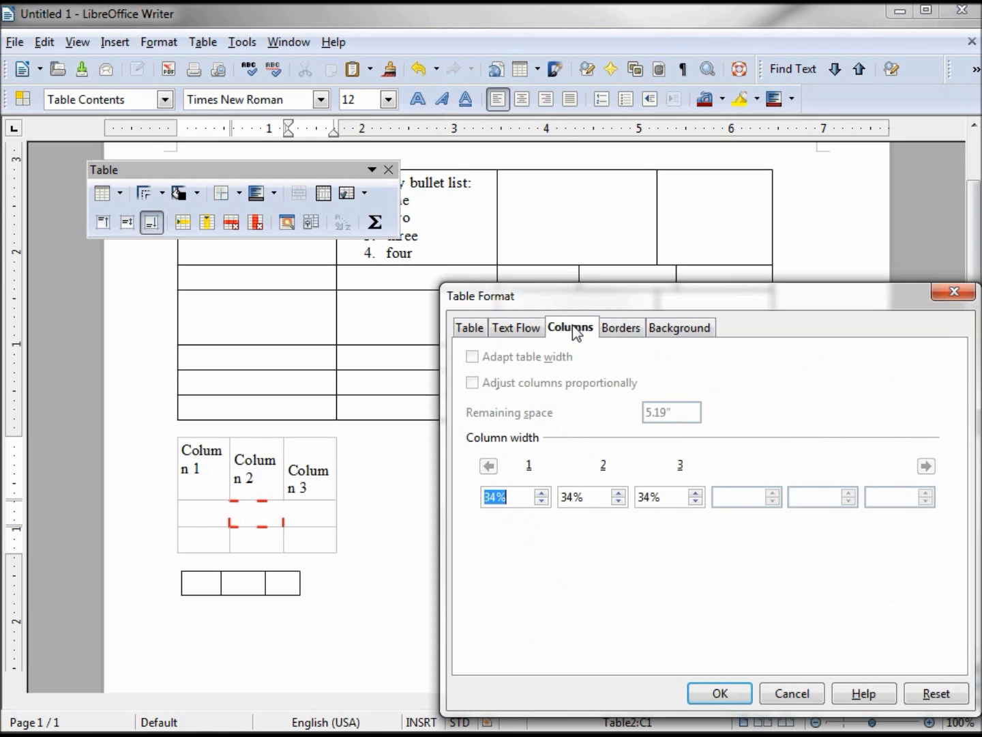
left_click(617, 331)
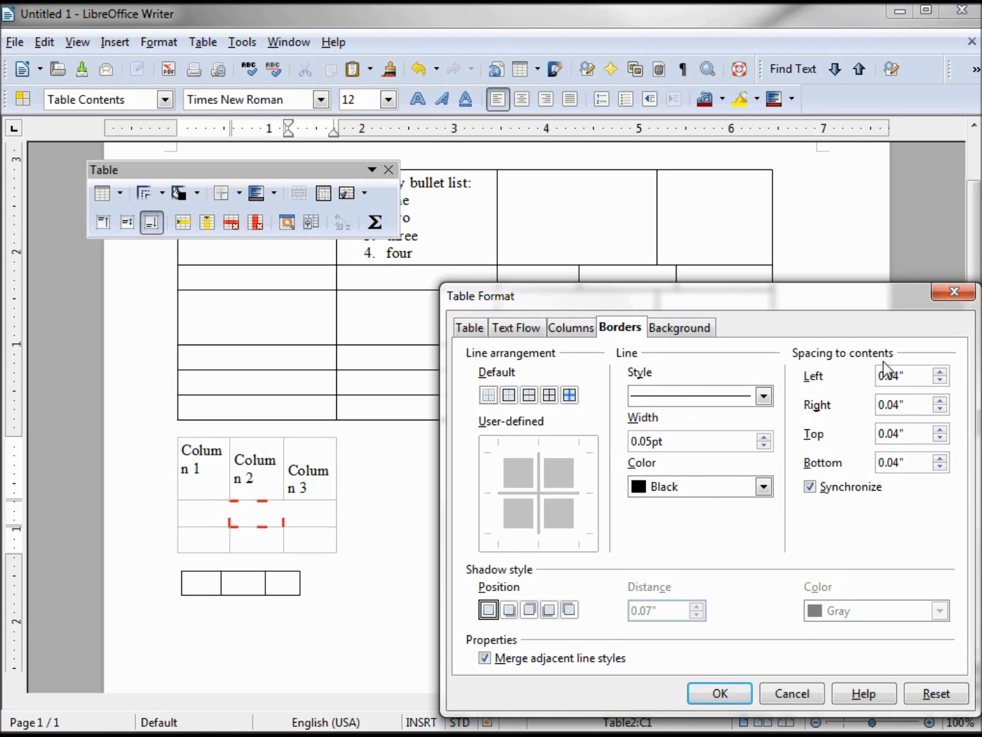
left_click(686, 326)
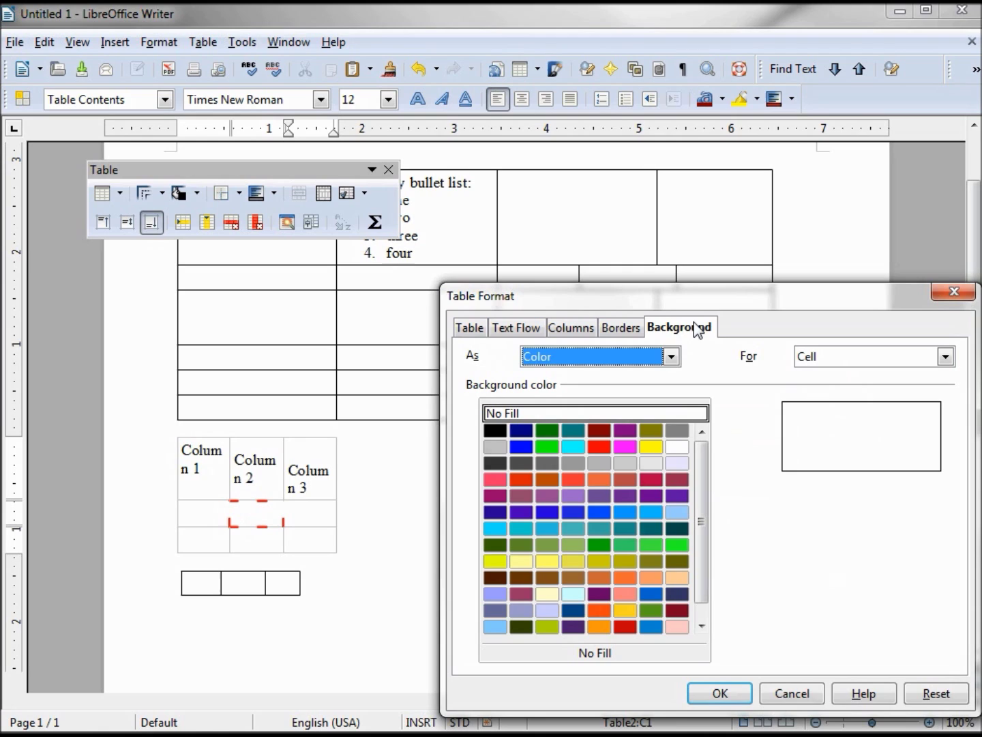
Step: Give the Column 3 header cell a Light cyan background, as Color for Cell
left_click(673, 357)
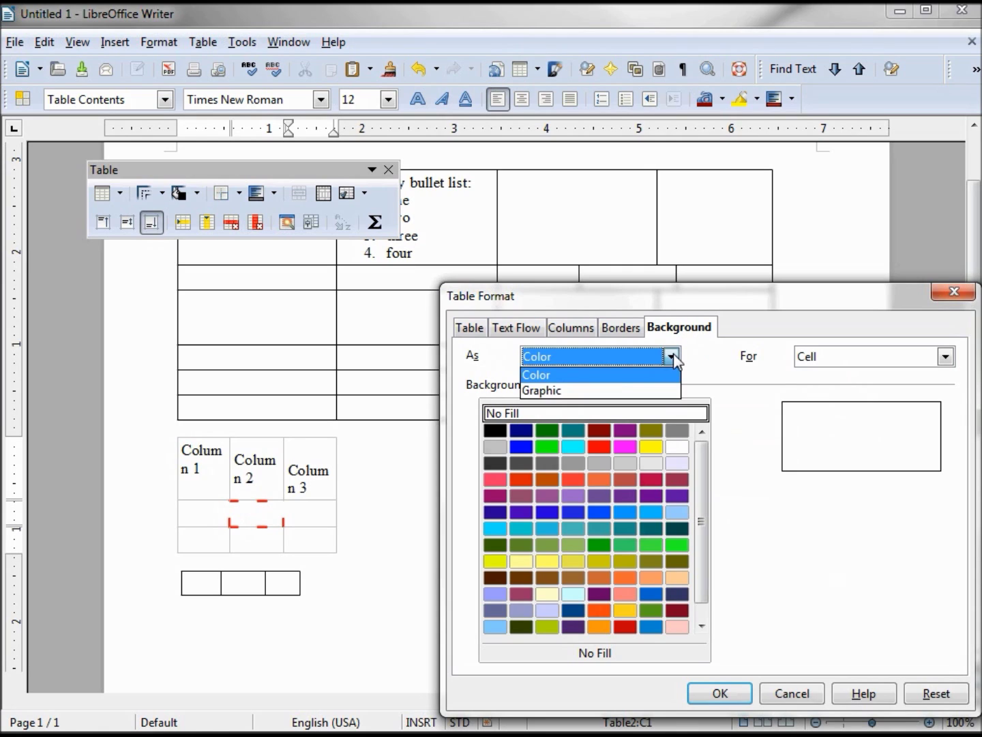
left_click(729, 364)
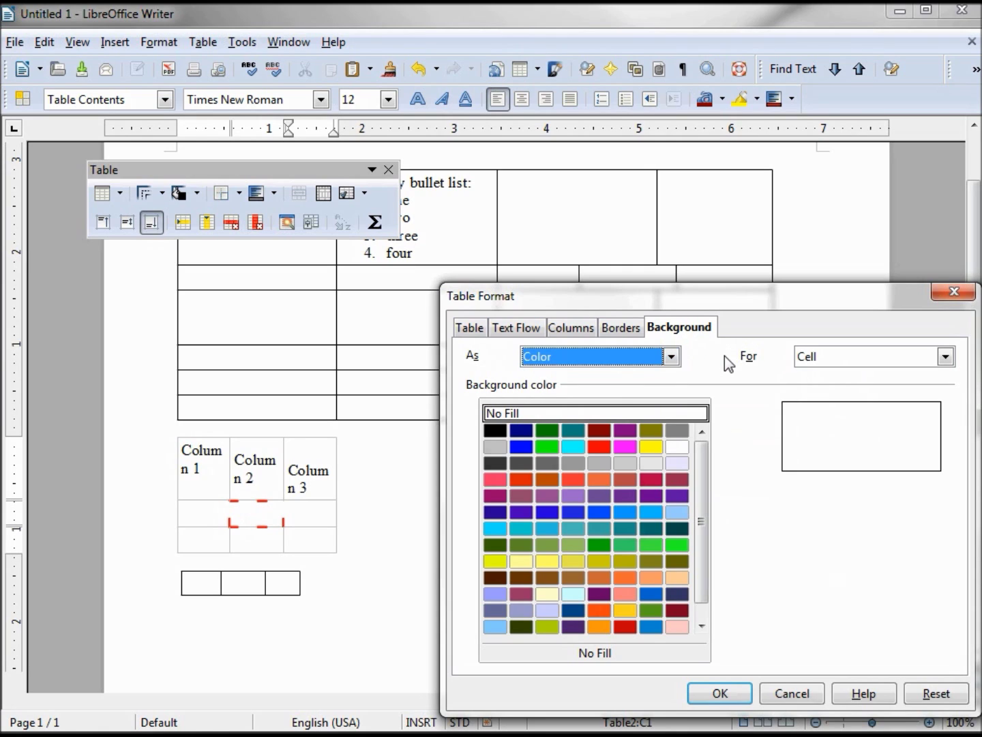
left_click(945, 356)
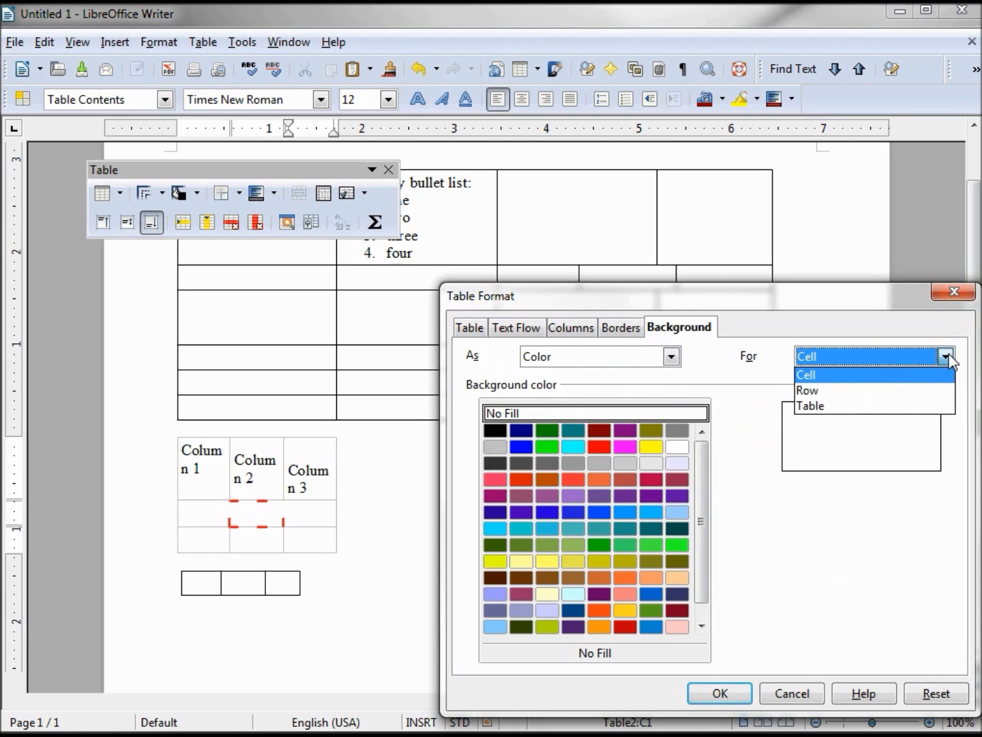
left_click(746, 387)
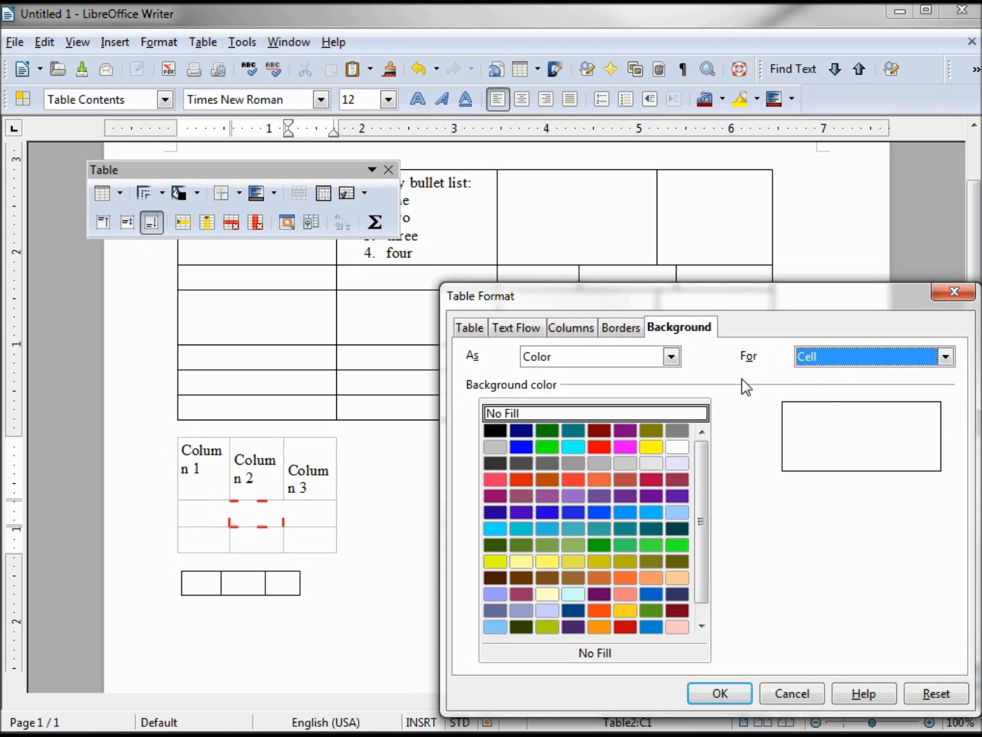
left_click(568, 451)
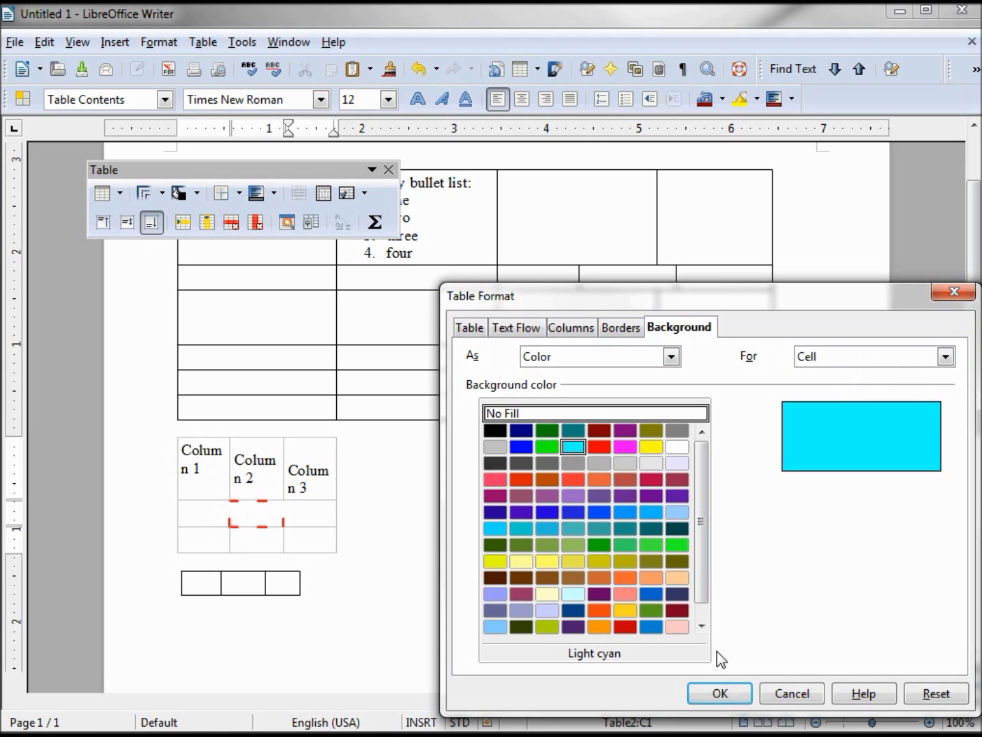
left_click(719, 703)
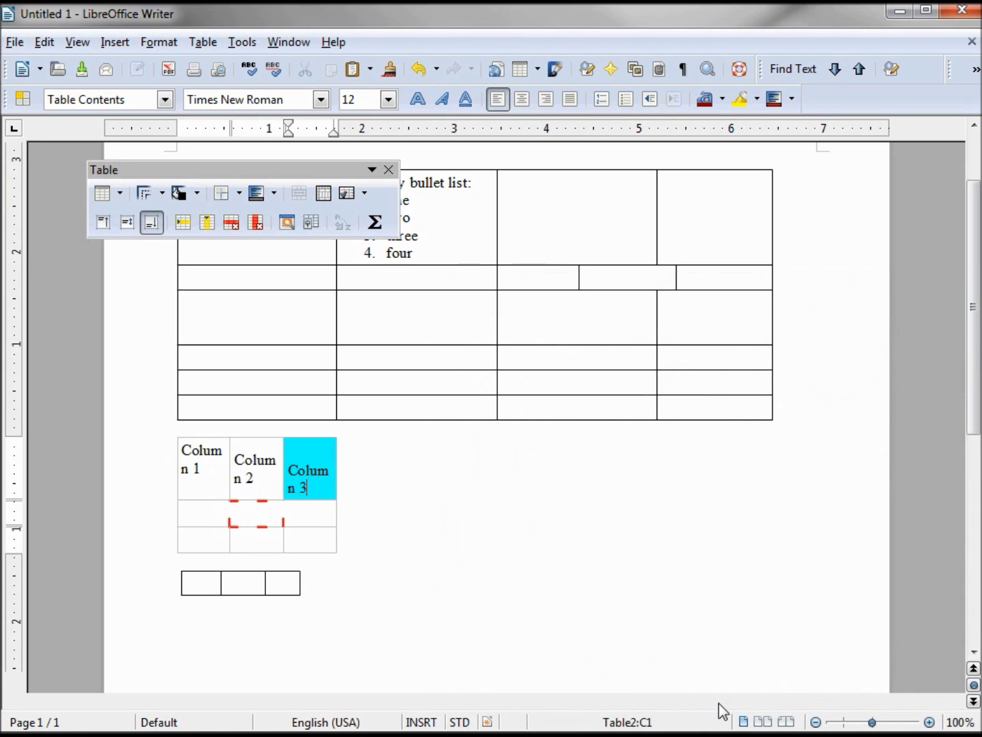
left_click(247, 468)
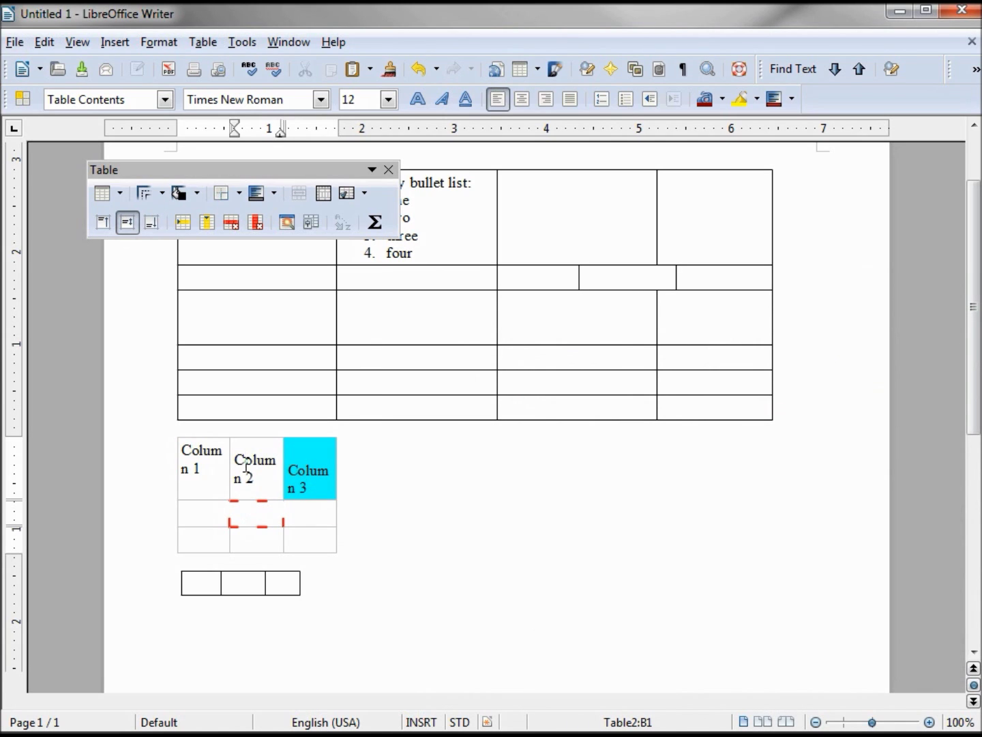
Step: Apply Light cyan from the Background Color toolbar to the Column 2 header, then reopen Table Properties
left_click(791, 98)
left_click(825, 182)
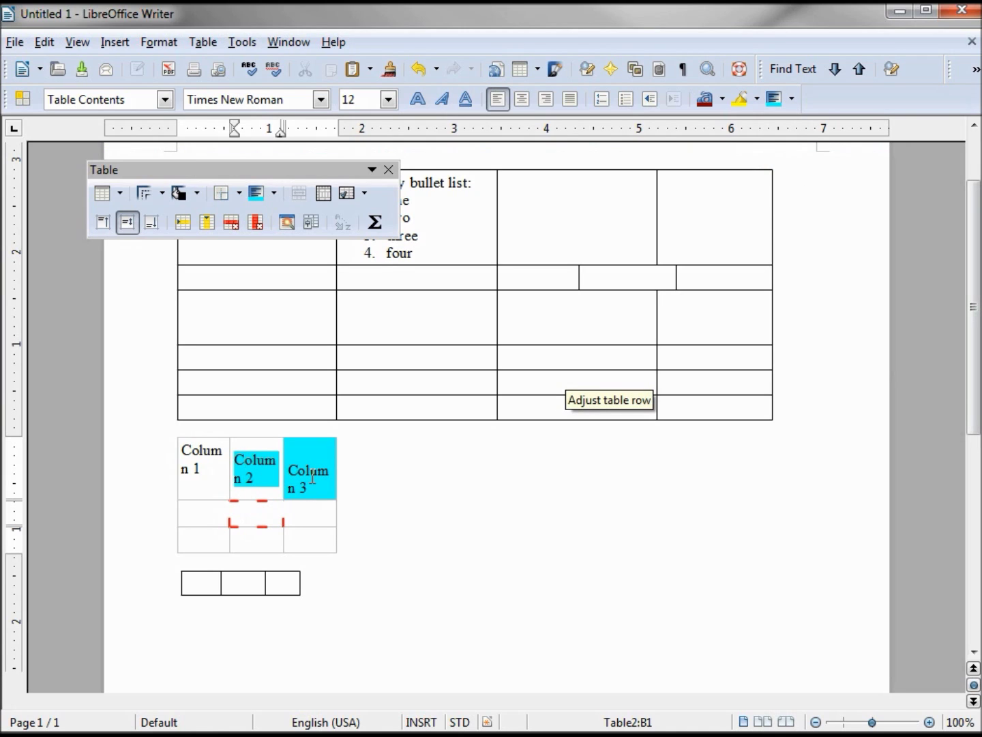
left_click(311, 225)
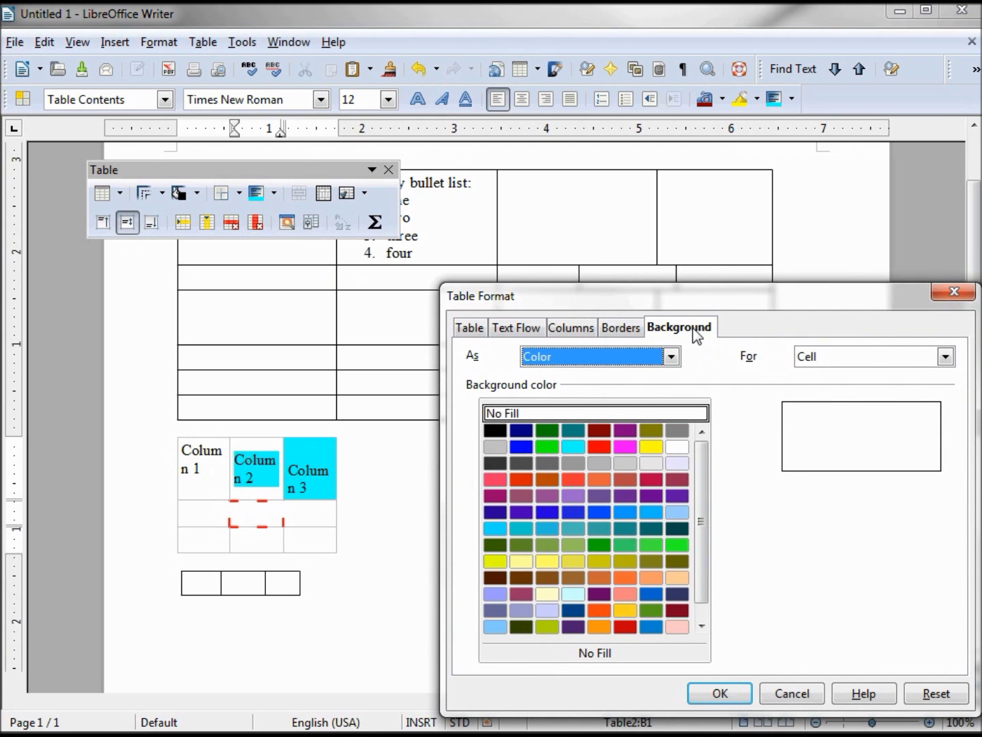